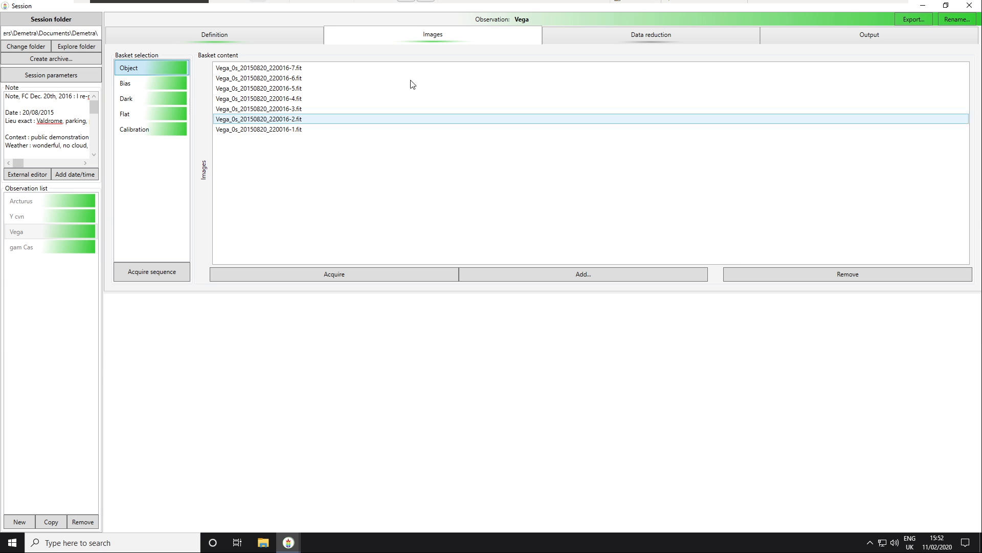
Step: Review the image files in the Object, Bias, Dark, Flat and Calibration baskets of the Vega observation
left_click(155, 82)
left_click(157, 98)
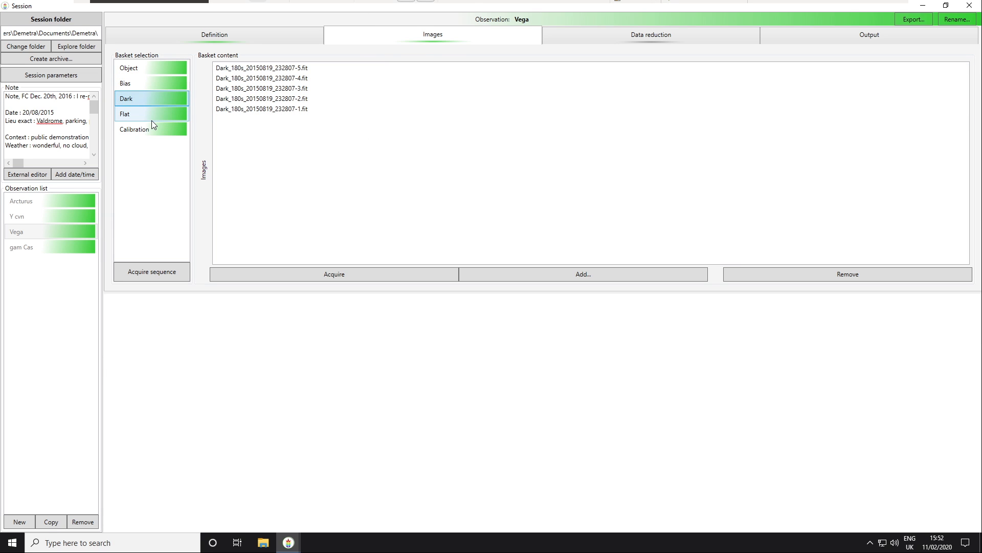
left_click(154, 118)
left_click(153, 127)
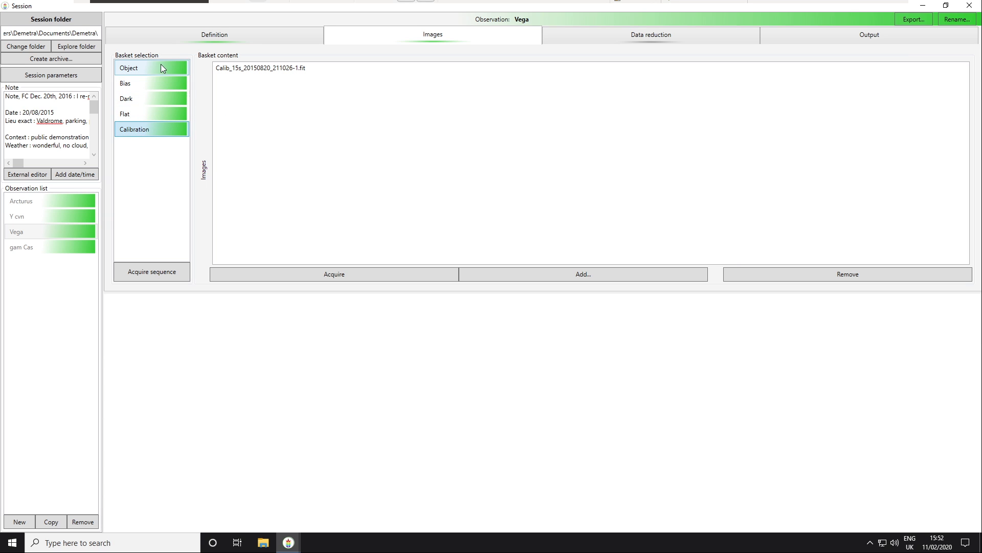
left_click(154, 71)
left_click(155, 85)
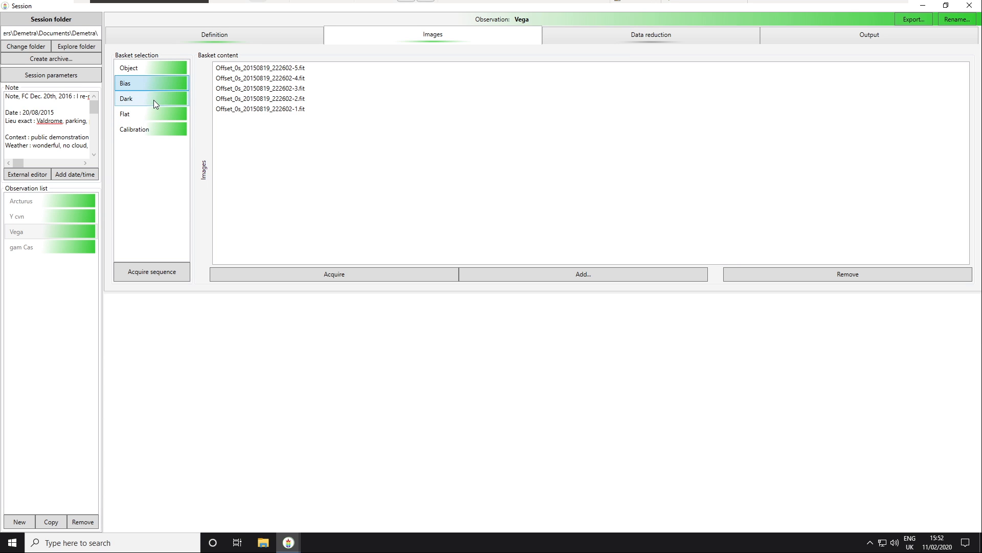
left_click(153, 100)
left_click(167, 118)
left_click(162, 128)
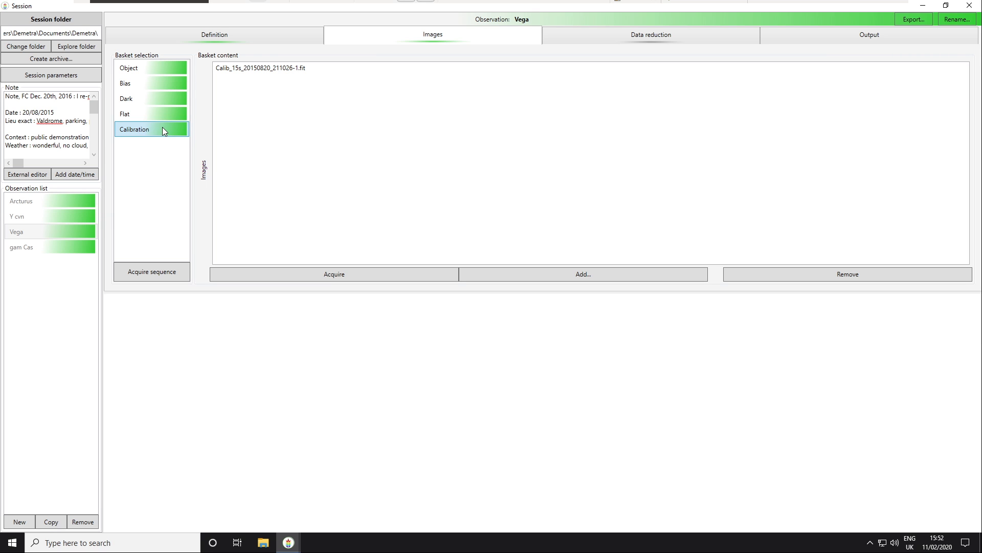
left_click(164, 66)
left_click(155, 82)
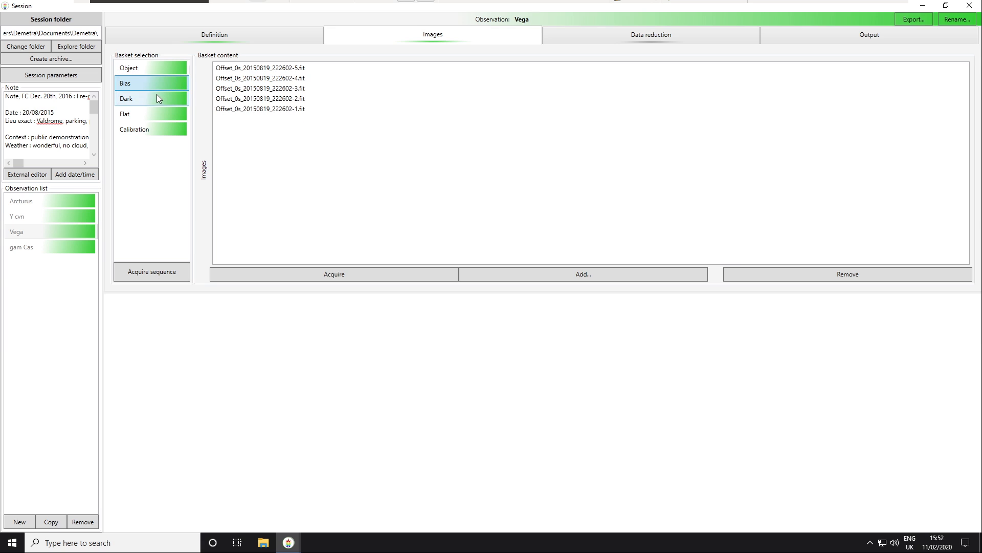
left_click(156, 97)
left_click(169, 113)
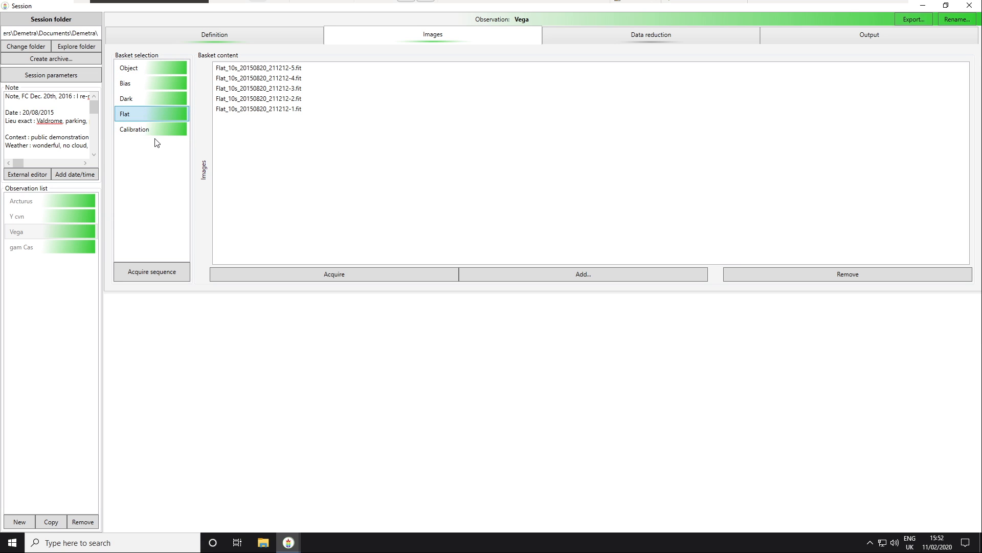
left_click(158, 128)
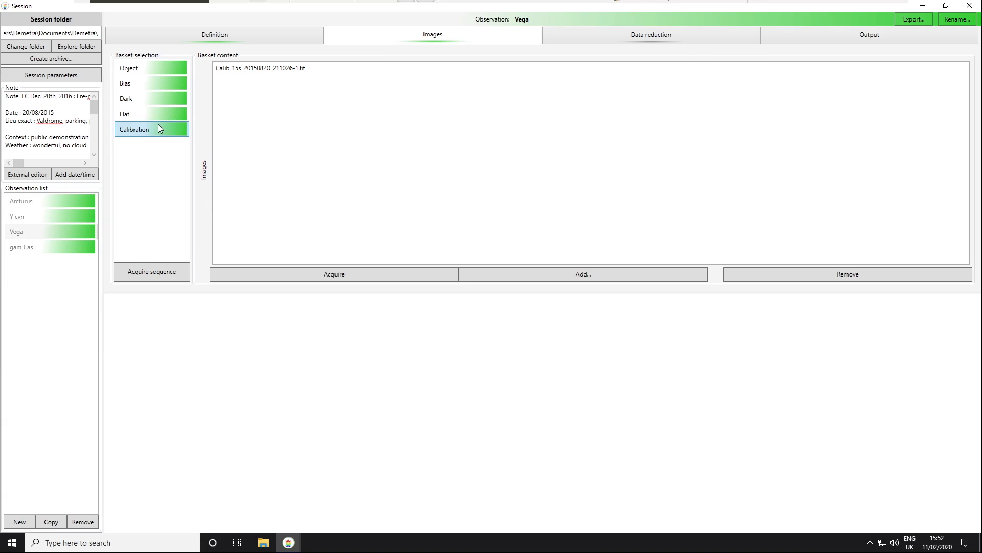
Step: Display Vega_0s_20150820_220016-5.fit from the Object basket, fitting the whole image in the viewer with automatic thresholds
left_click(159, 66)
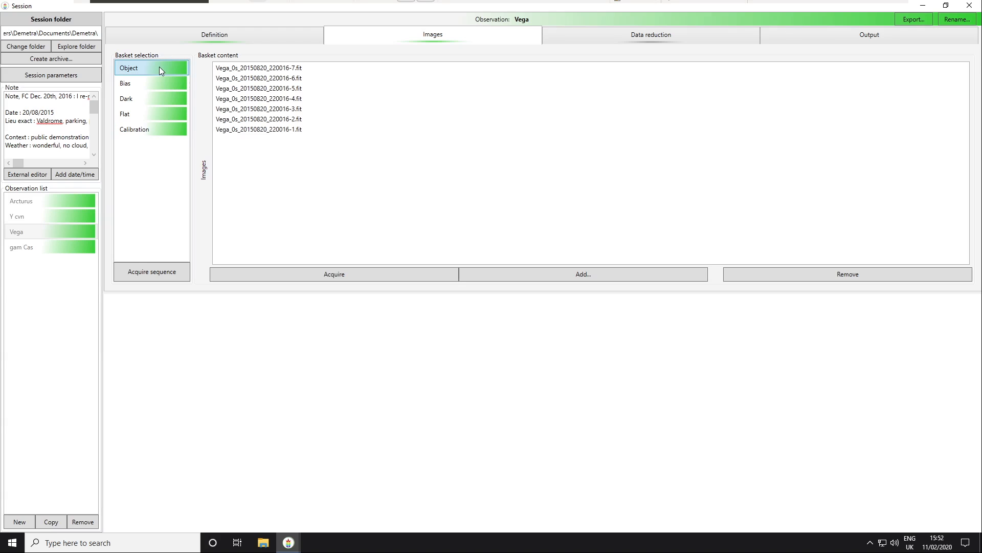
left_click(273, 100)
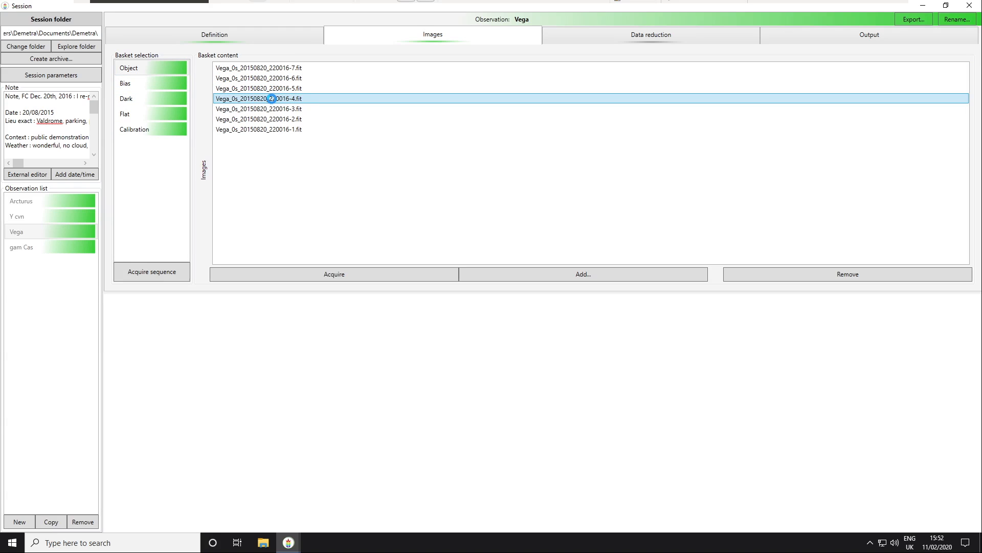
left_click(130, 69)
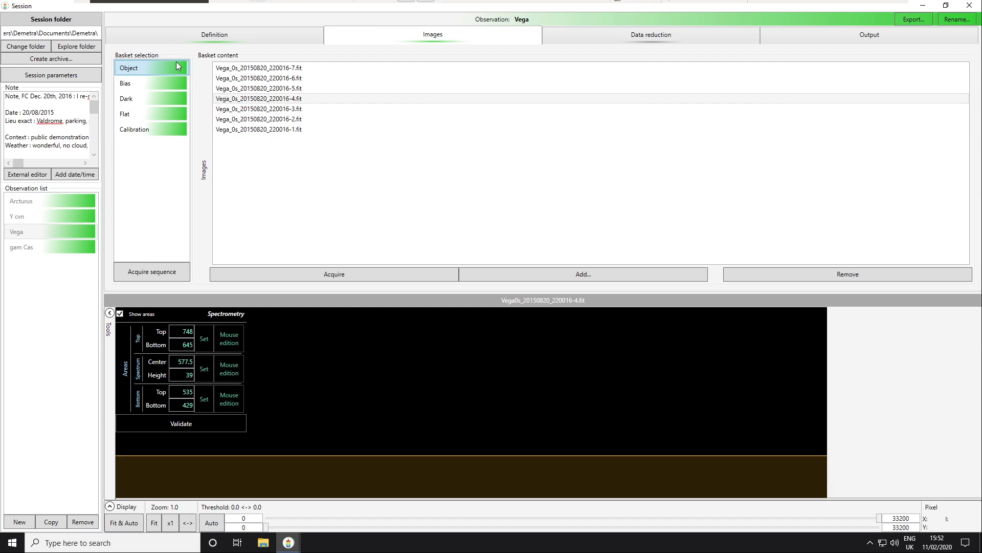
left_click(277, 90)
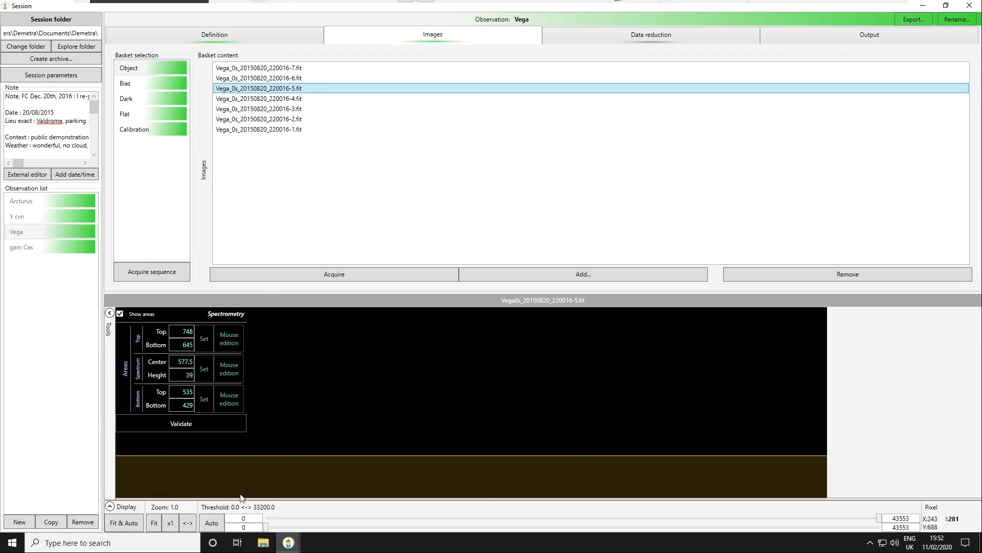
left_click(132, 522)
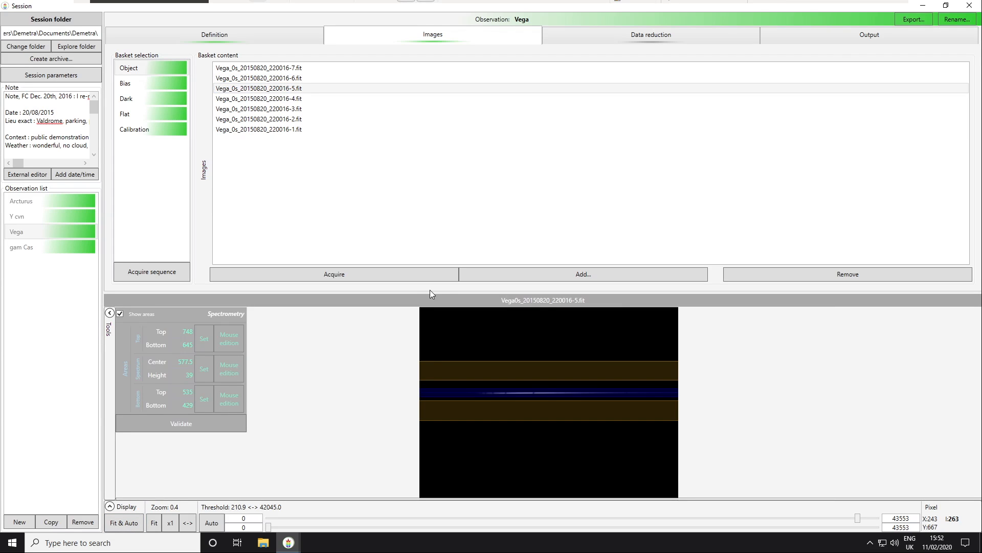
Step: Enlarge the image viewer by shrinking the basket area and scale the spectrum image to the viewer's full width
left_click_drag(435, 292, 459, 189)
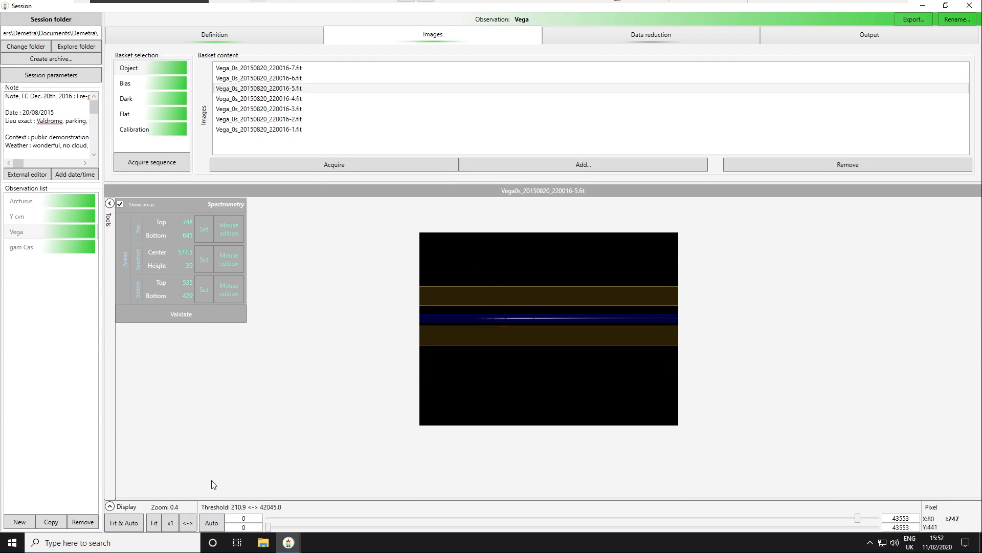
left_click(124, 526)
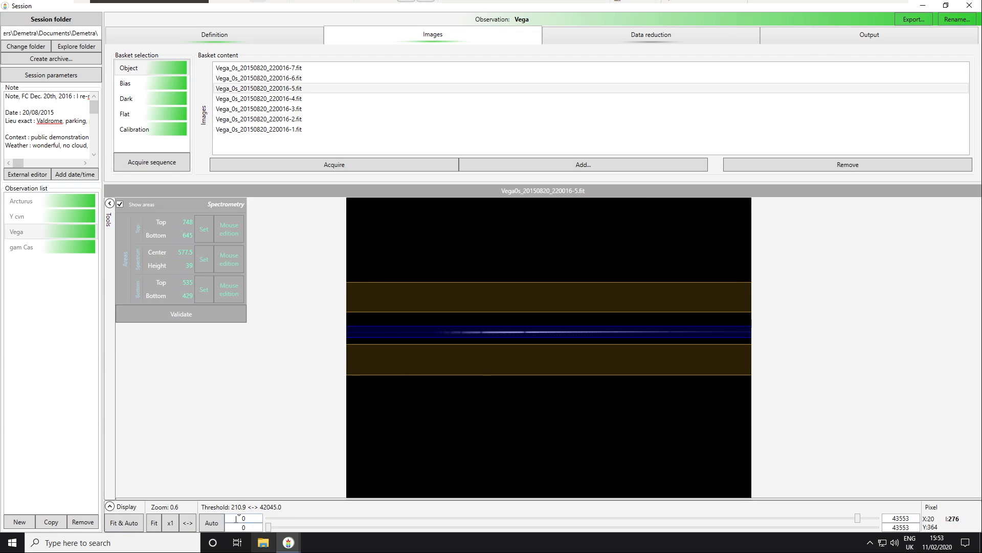
left_click(187, 522)
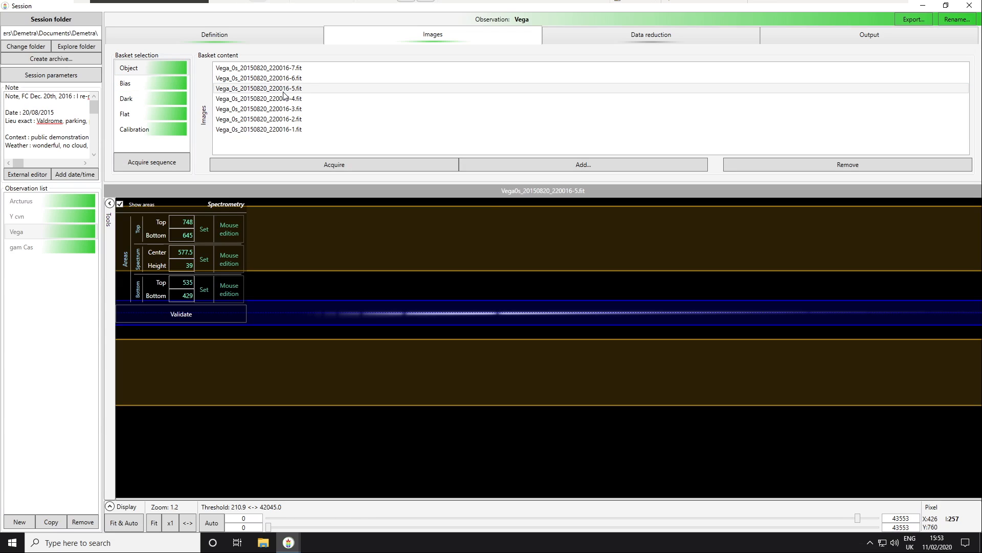
Step: Go through the file lists of the Bias, Dark, Flat and Calibration baskets again, comparing them with the Object basket
left_click(158, 83)
left_click(153, 97)
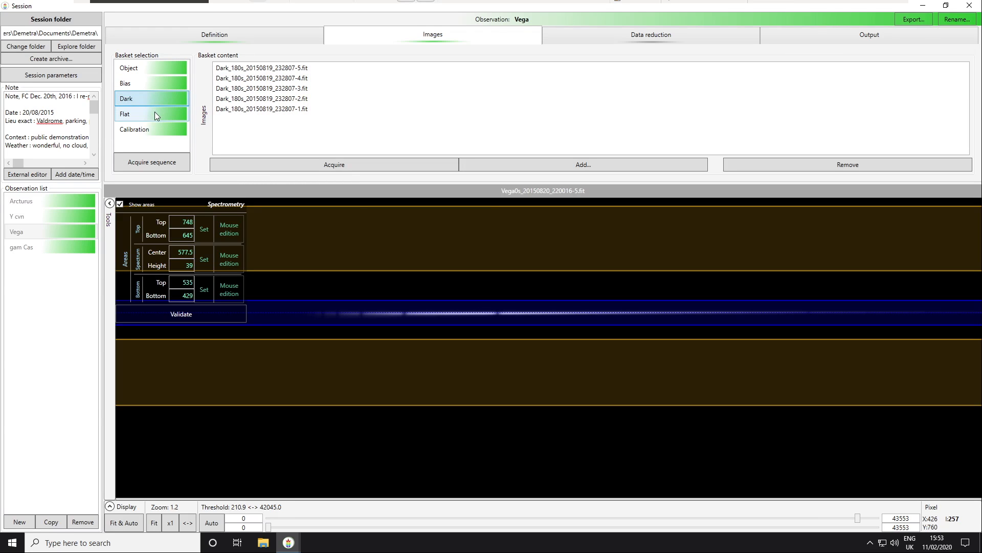
left_click(154, 112)
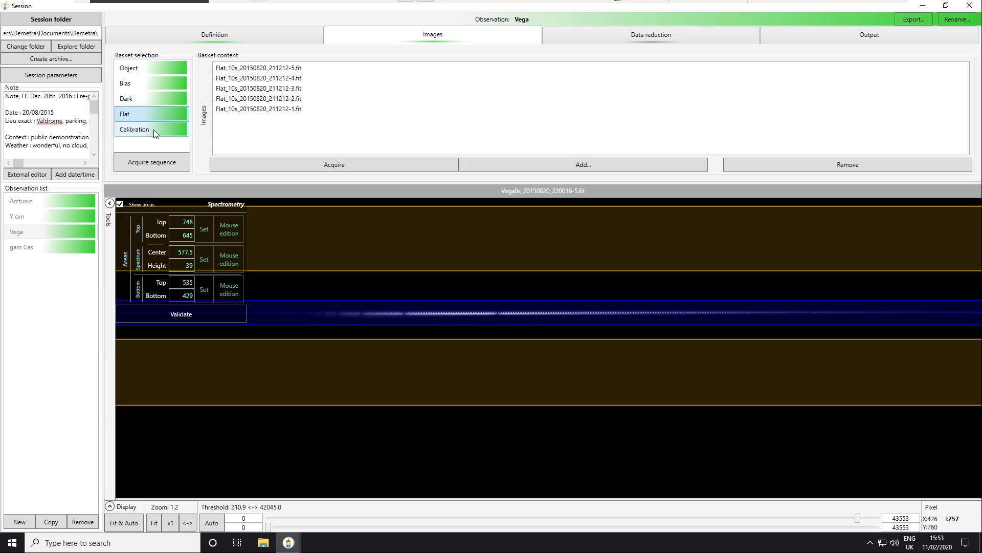
left_click(154, 130)
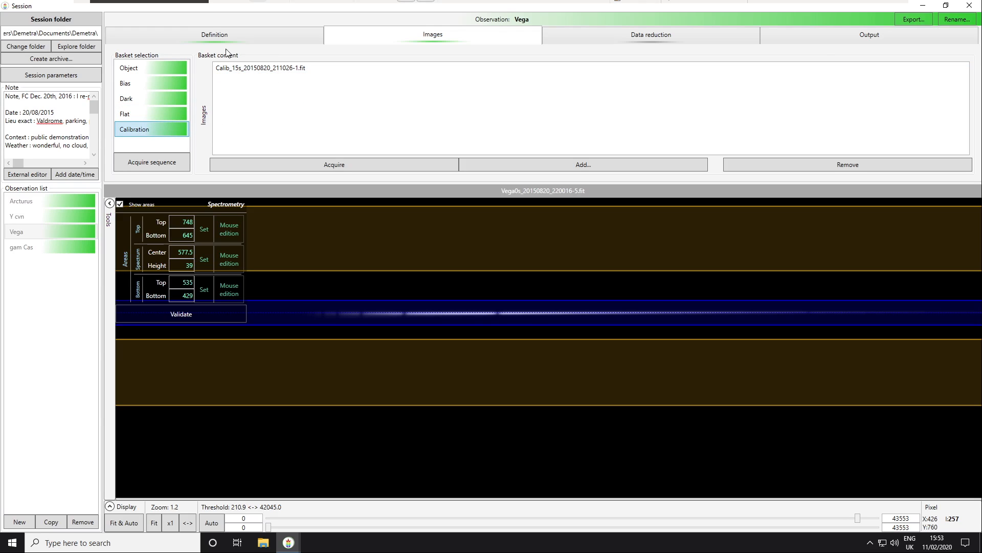
left_click(155, 66)
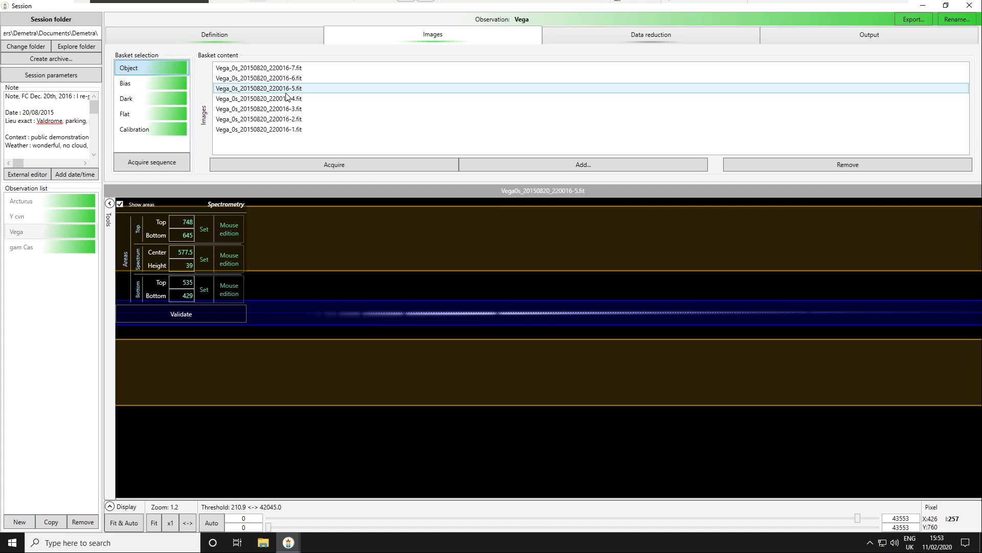
left_click(155, 84)
left_click(152, 96)
left_click(151, 116)
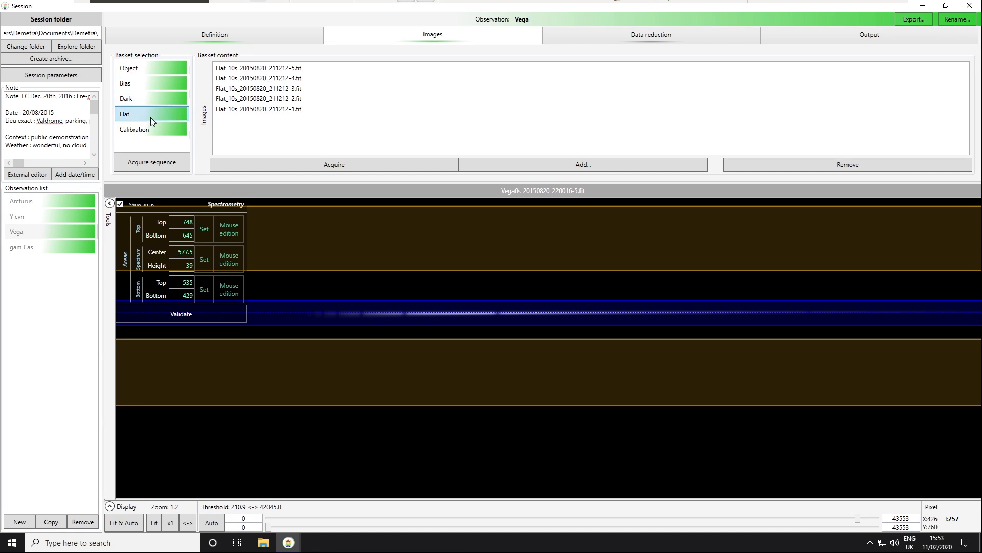
left_click(153, 129)
left_click(157, 83)
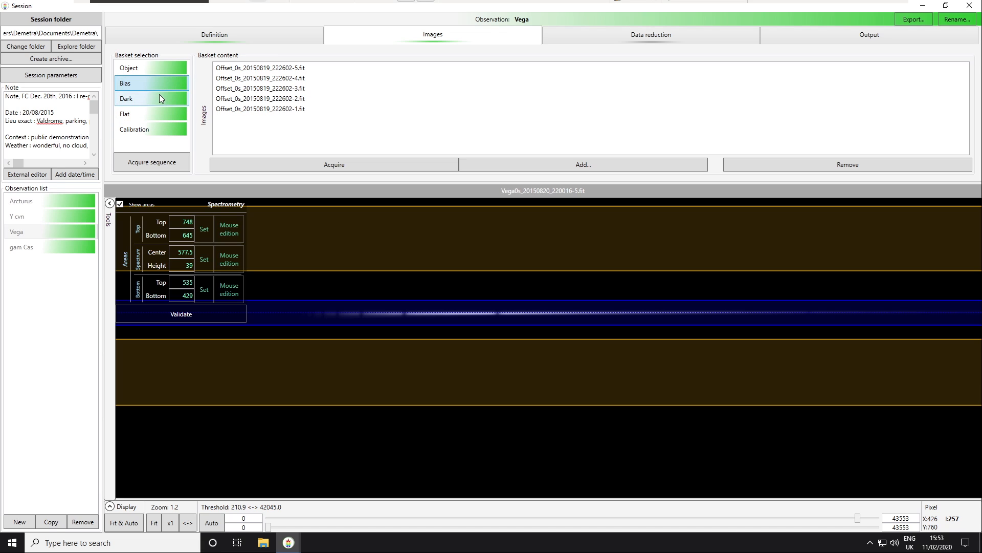
left_click(160, 97)
left_click(161, 115)
left_click(158, 130)
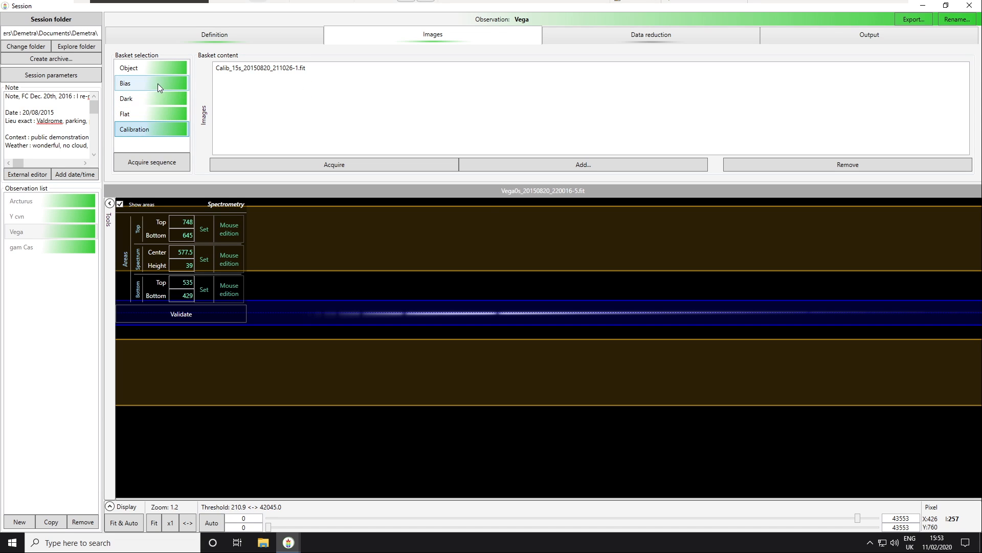
Step: Compare the object images Vega_0s_20150820_220016-4.fit and Vega_0s_20150820_220016-5.fit in the viewer
left_click(161, 69)
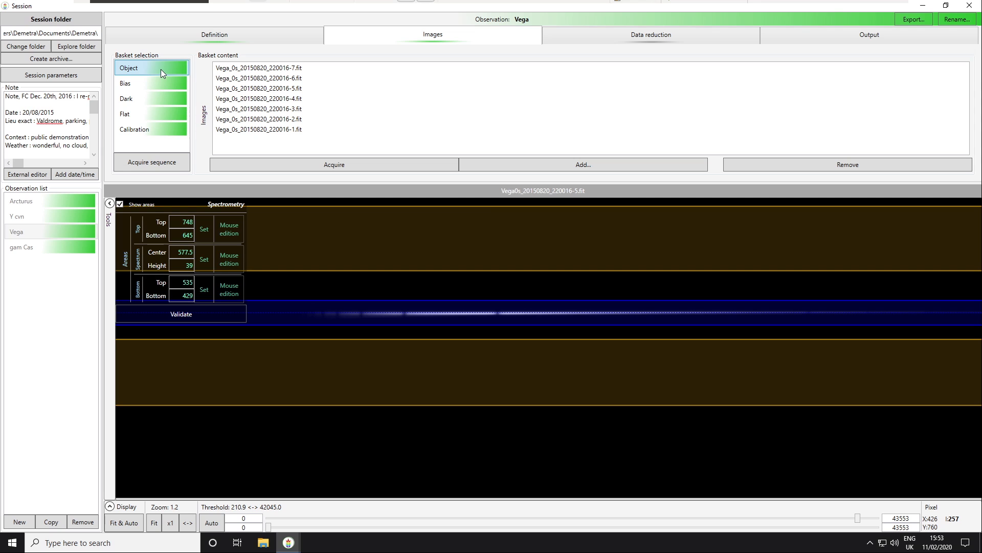
left_click(272, 101)
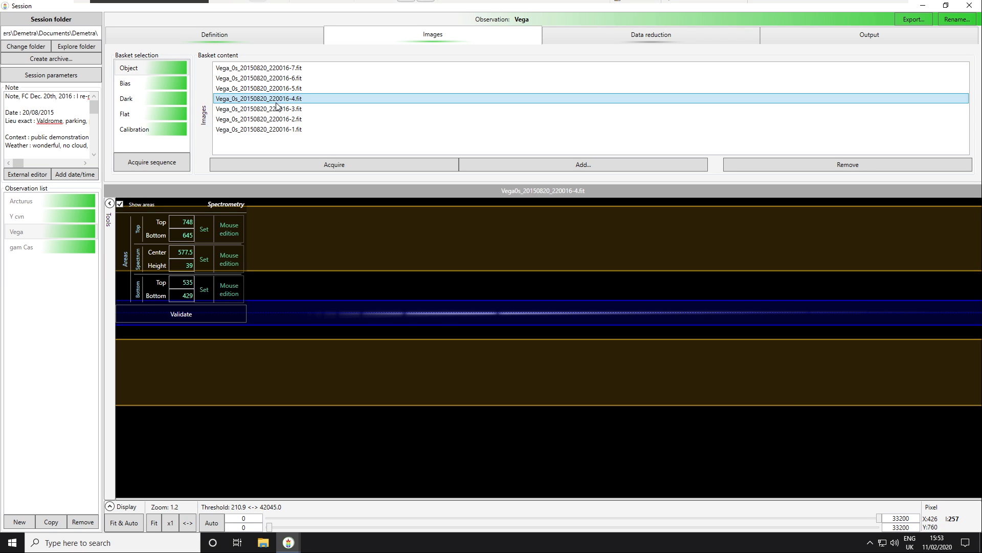
left_click(278, 89)
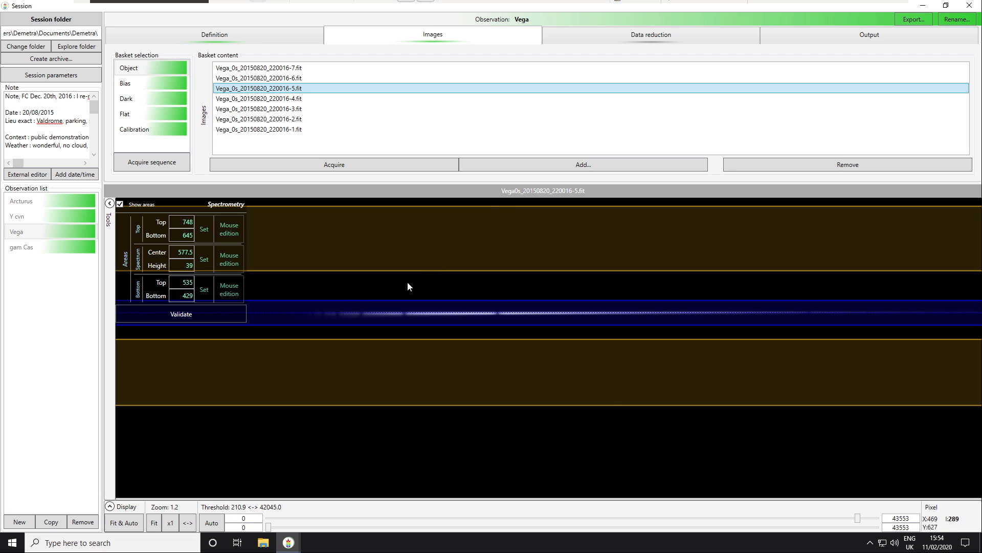
Step: Inspect the spectrum with the area overlays hidden, both as a whole image and at full width, and show the overlays again
left_click(120, 204)
left_click(121, 206)
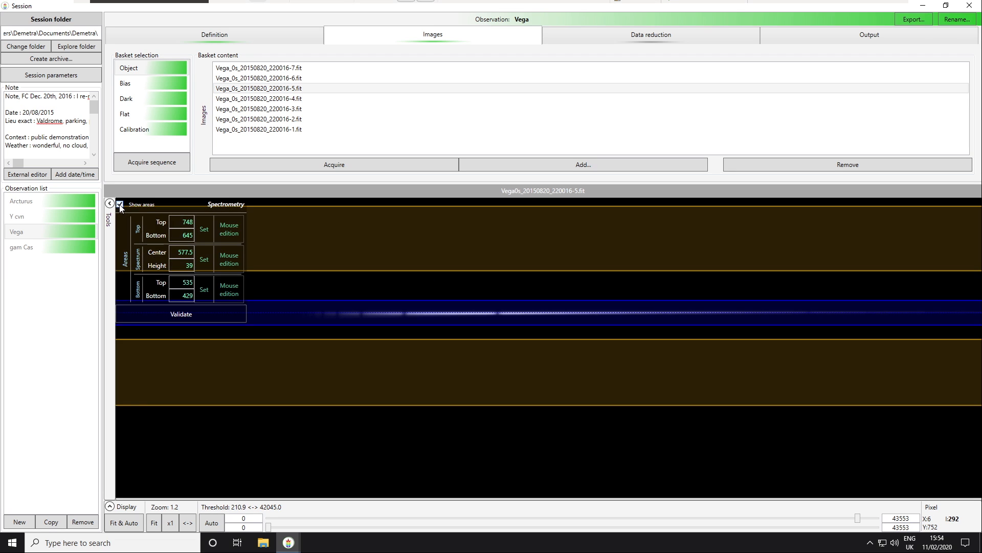
left_click(120, 205)
left_click(121, 205)
left_click(121, 205)
left_click(123, 529)
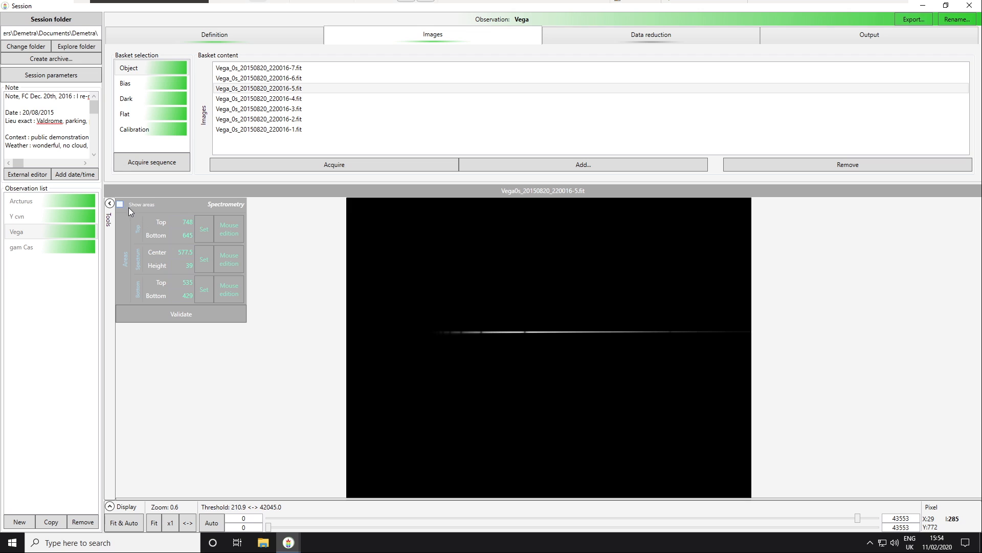
left_click(188, 525)
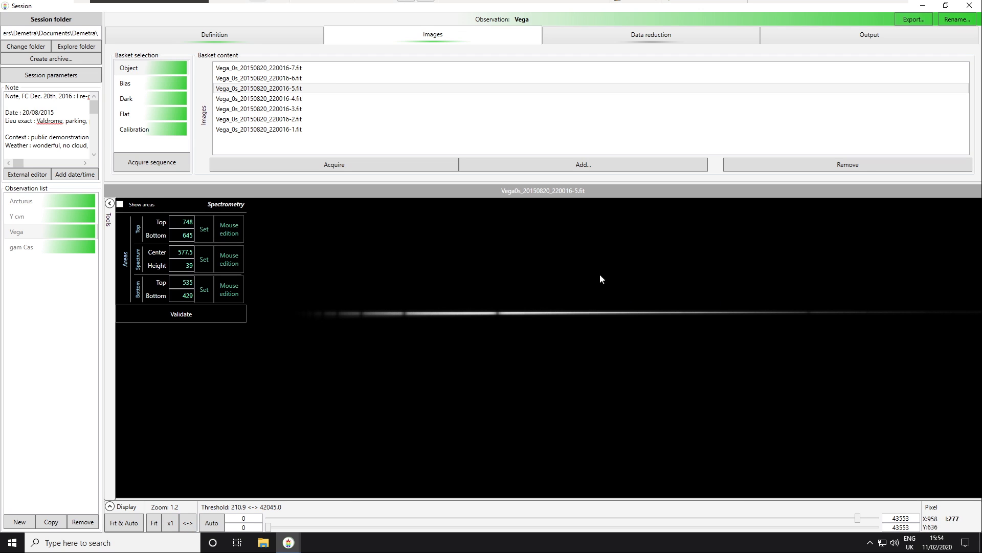
left_click(120, 204)
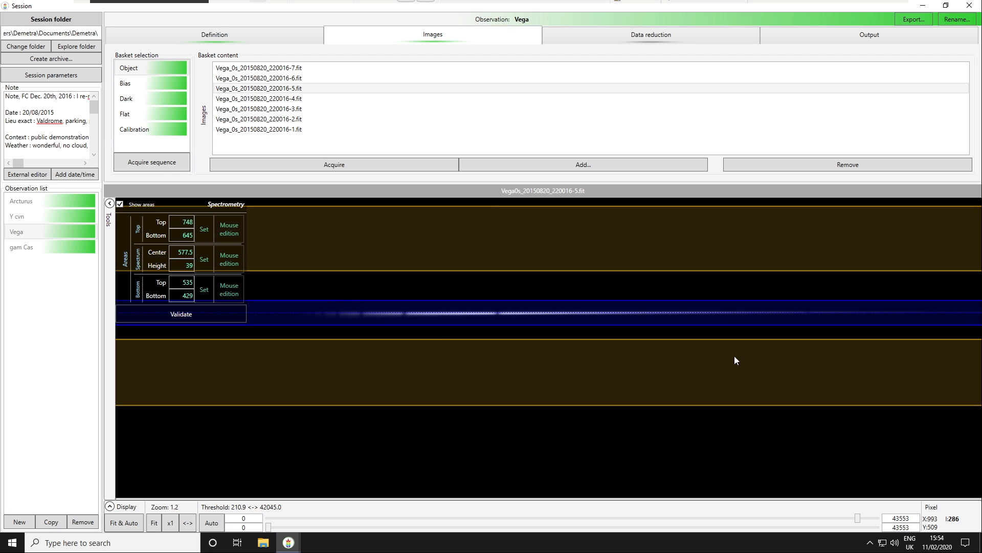
Step: Select a wide rectangle around the bright part of the spectrum and check its pixel statistics
left_click_drag(352, 289, 771, 335)
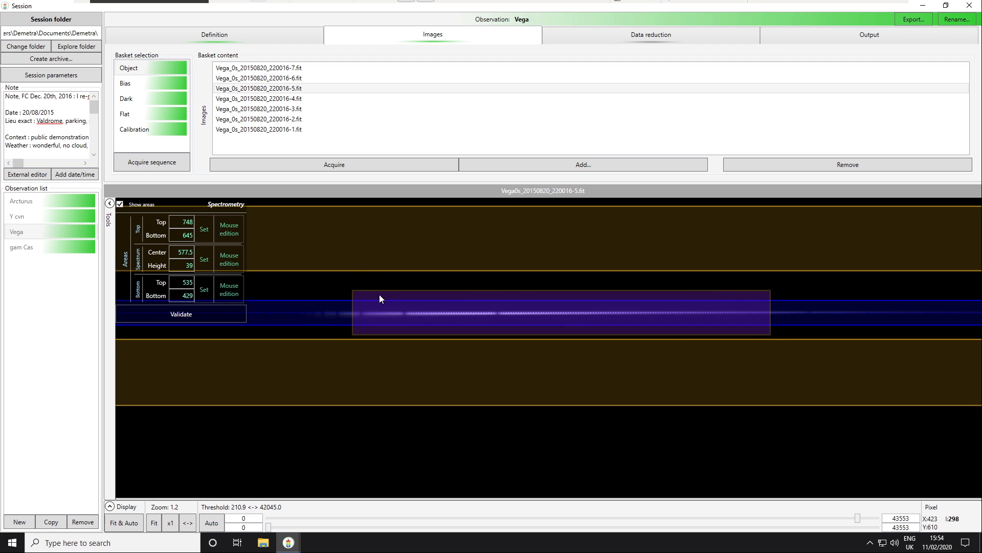
right_click(426, 296)
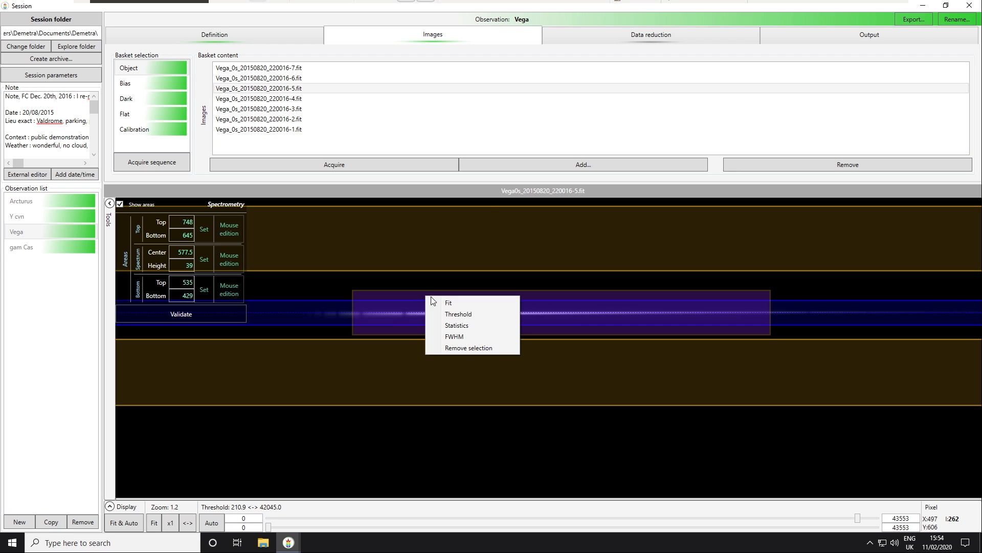
left_click(466, 328)
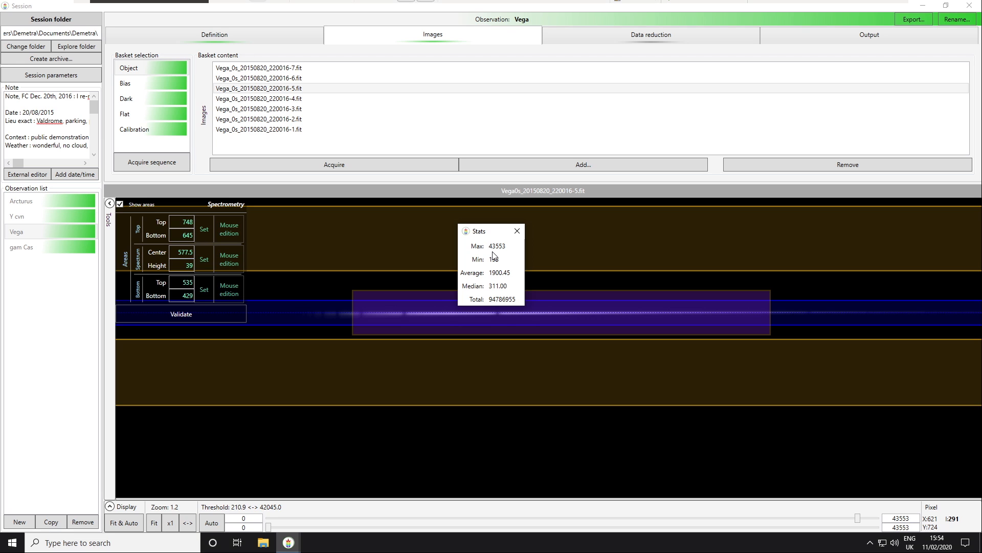
left_click(513, 234)
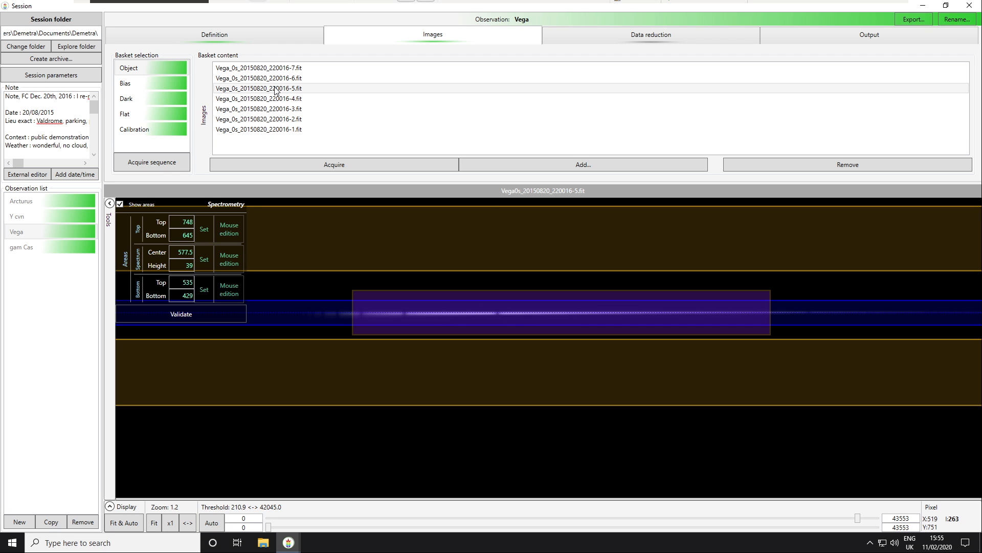
Step: Open Vega_0s_20150820_220016-5.fit in the FIT viewer, examine its header including the exposure time, and close the viewer
left_click(253, 94)
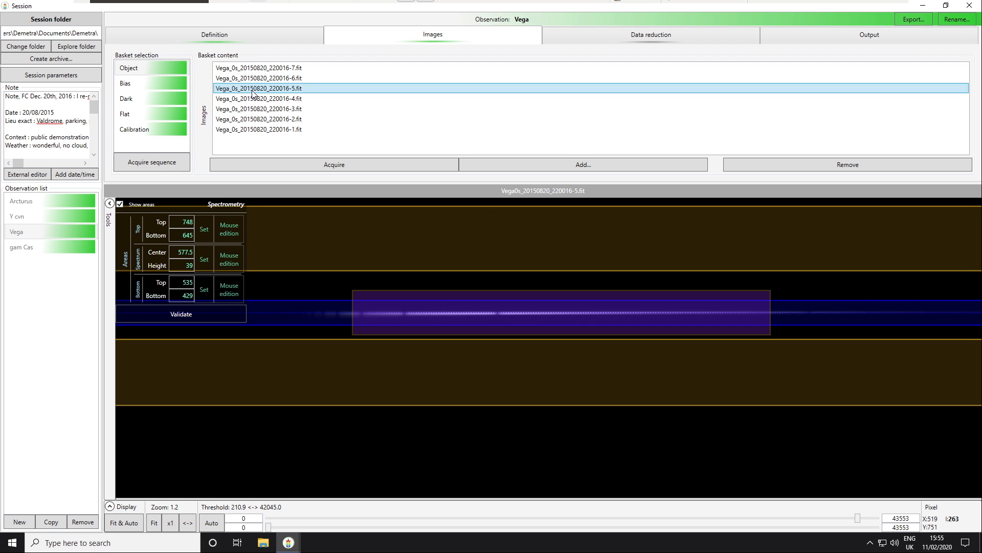
right_click(259, 90)
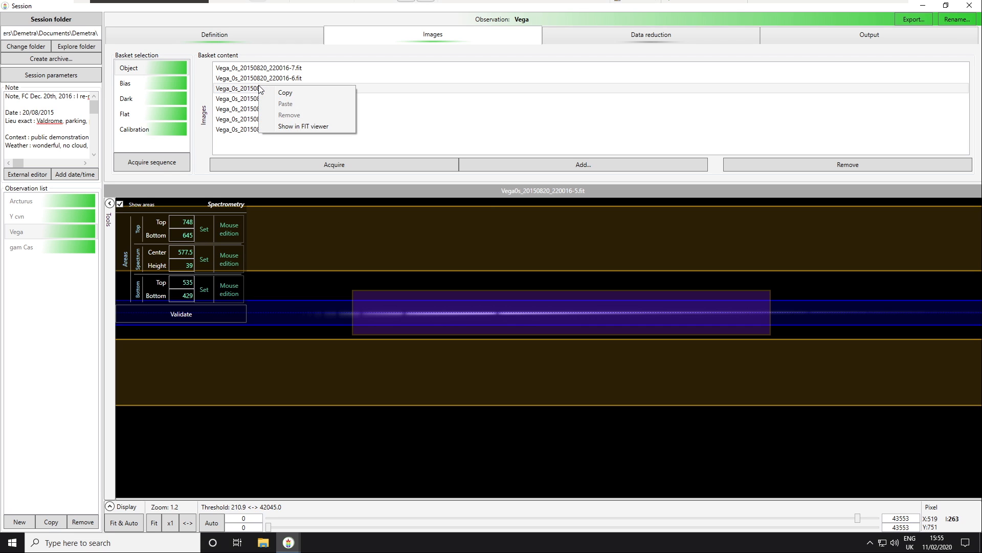
left_click(318, 126)
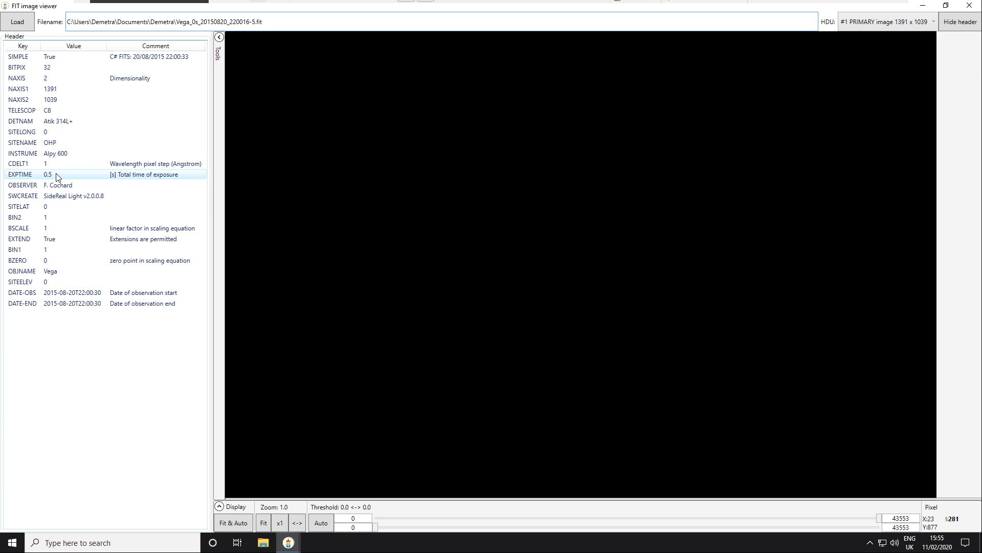
left_click(969, 7)
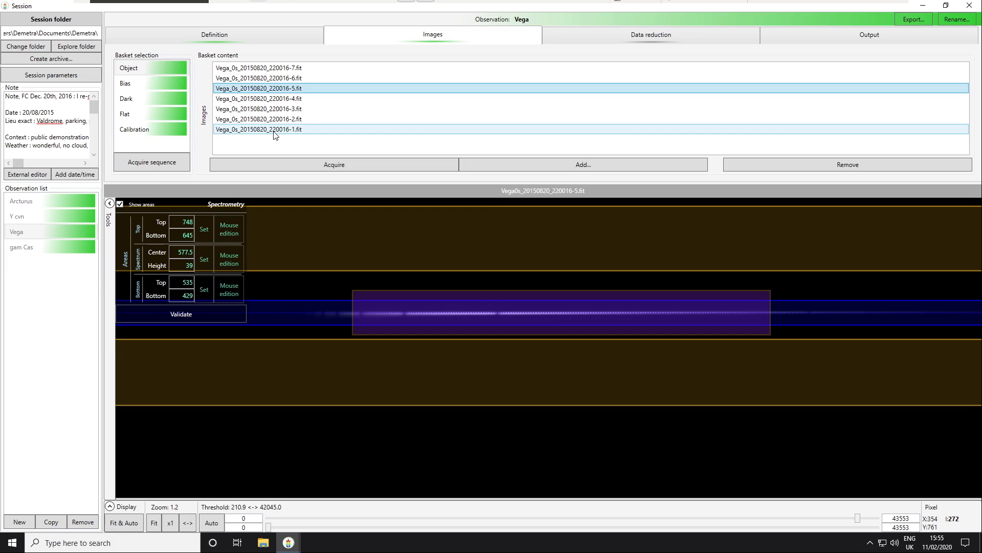
Step: Clear the rectangular selection around the spectrum and display the object image Vega_0s_20150820_220016-2.fit
left_click(264, 109)
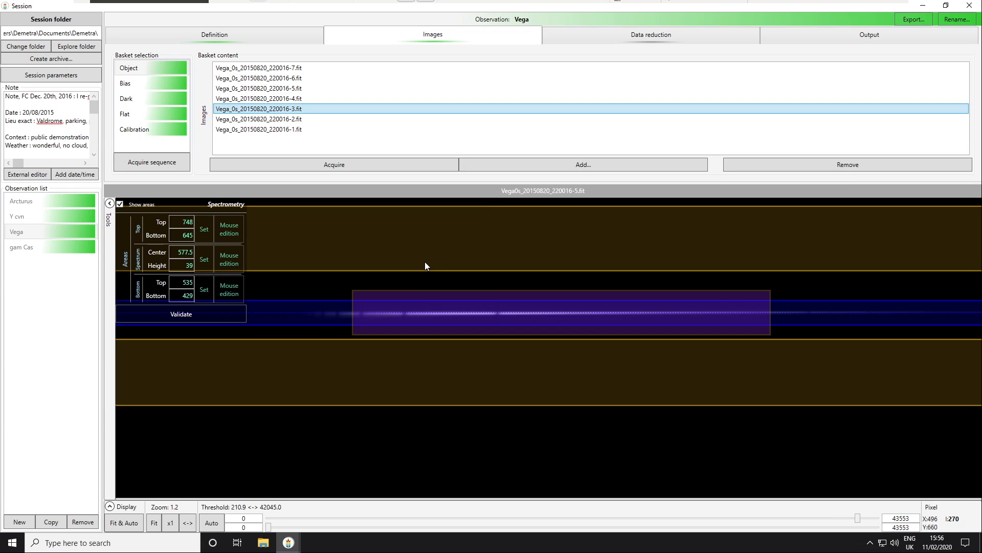
left_click(424, 275)
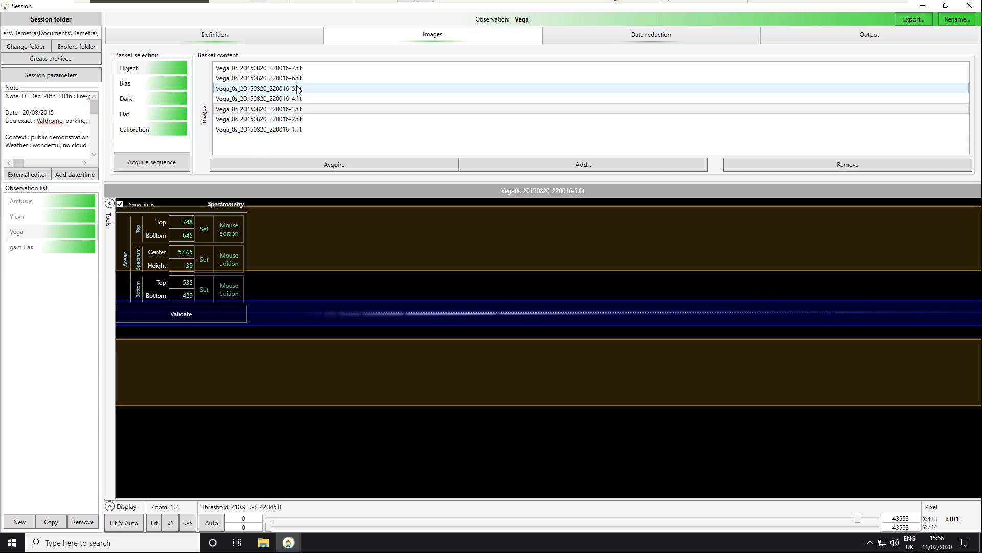
left_click(307, 119)
left_click(555, 282)
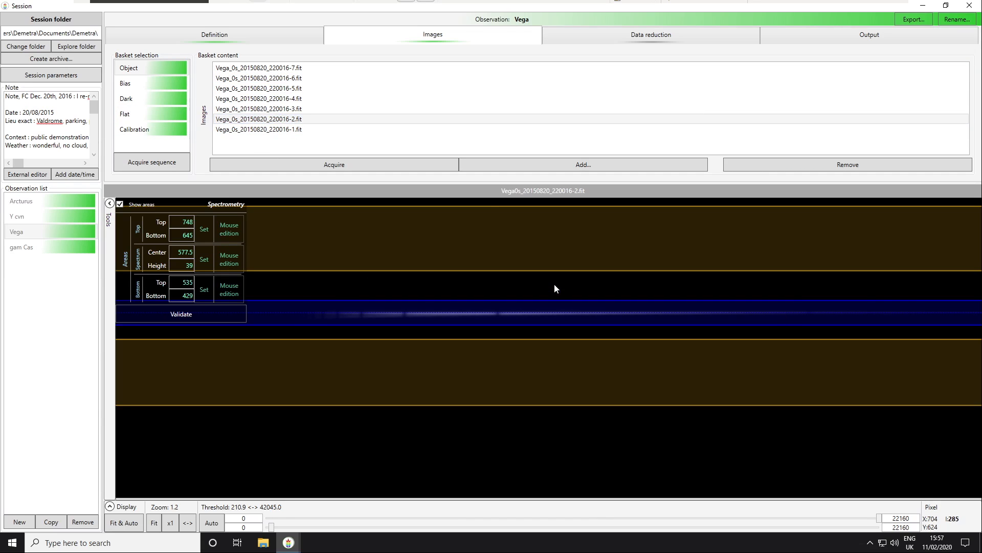
Step: Turn on the pixel statistics for this image and select a wide rectangle around the bright part of the spectrum
left_click(110, 203)
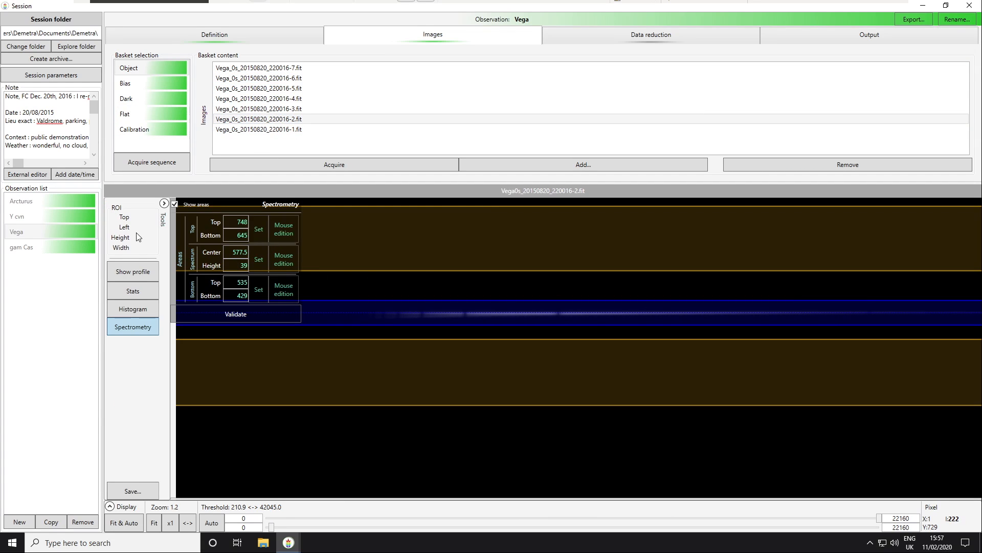
left_click(138, 294)
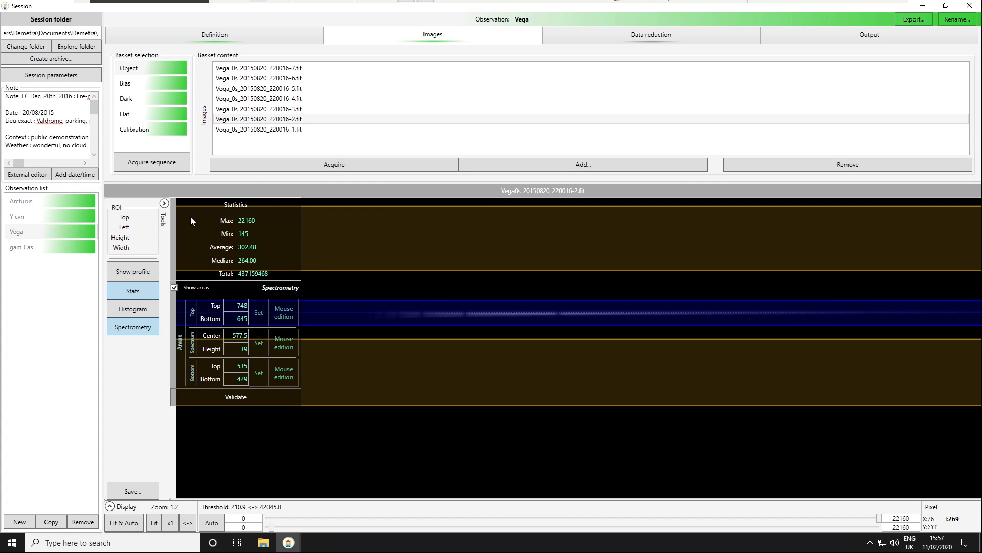
left_click(164, 203)
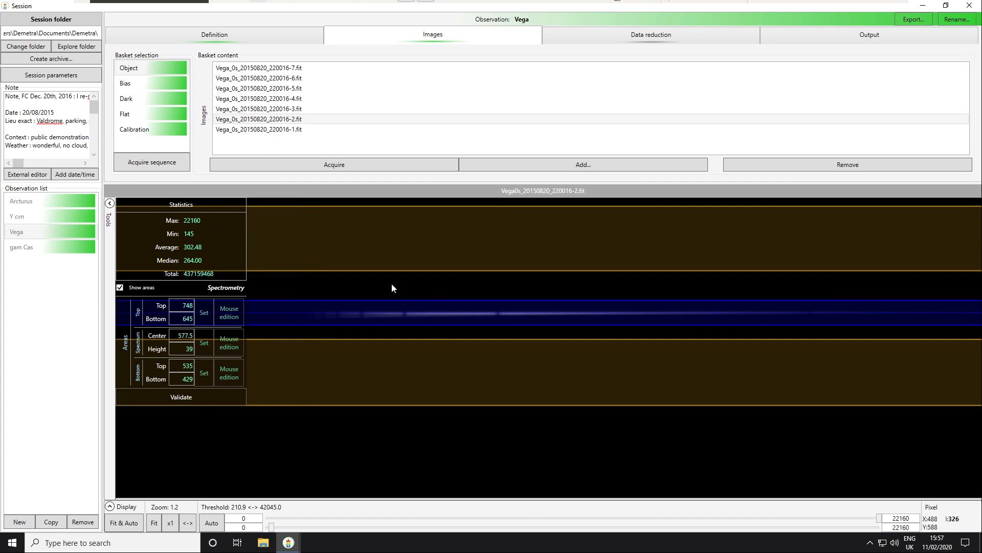
left_click_drag(342, 291, 733, 332)
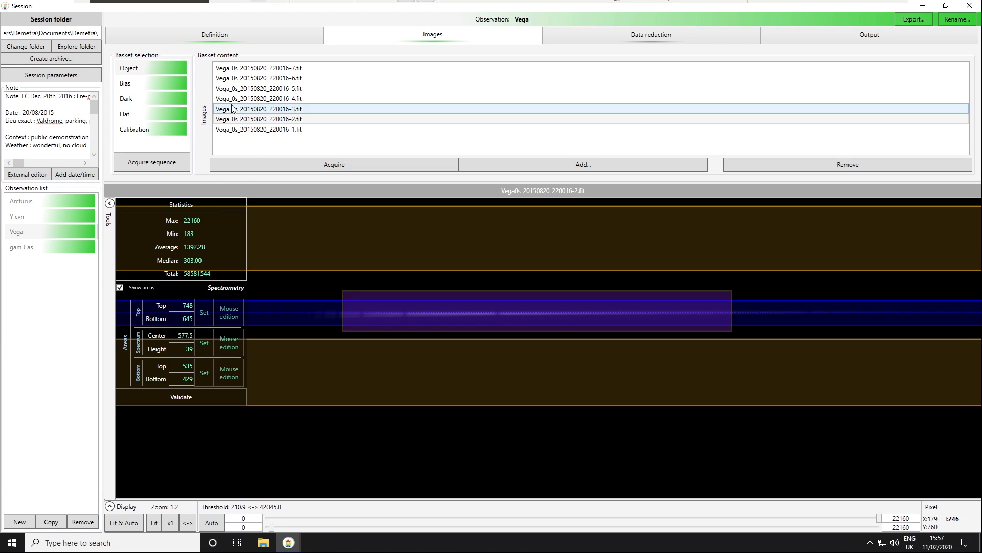
Step: Compare the selected region's statistics across the object images from Vega_0s_20150820_220016-7.fit down to Vega_0s_20150820_220016-1.fit, and clear the selection
left_click(262, 68)
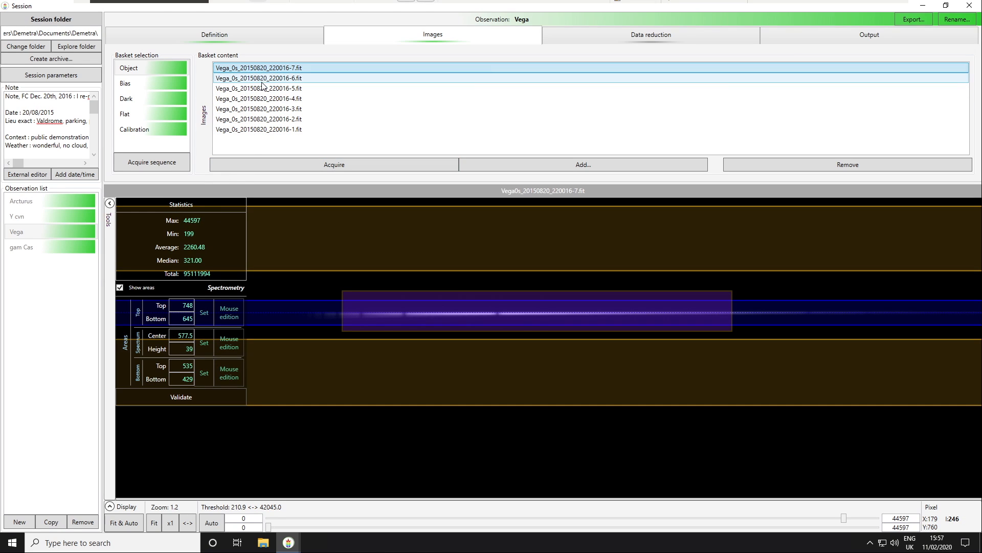
left_click(262, 82)
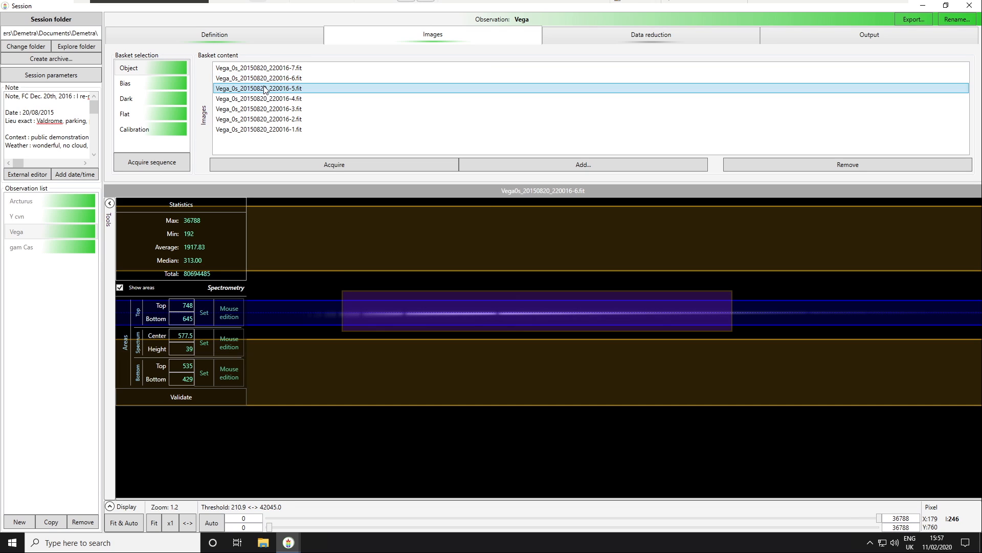
left_click(264, 89)
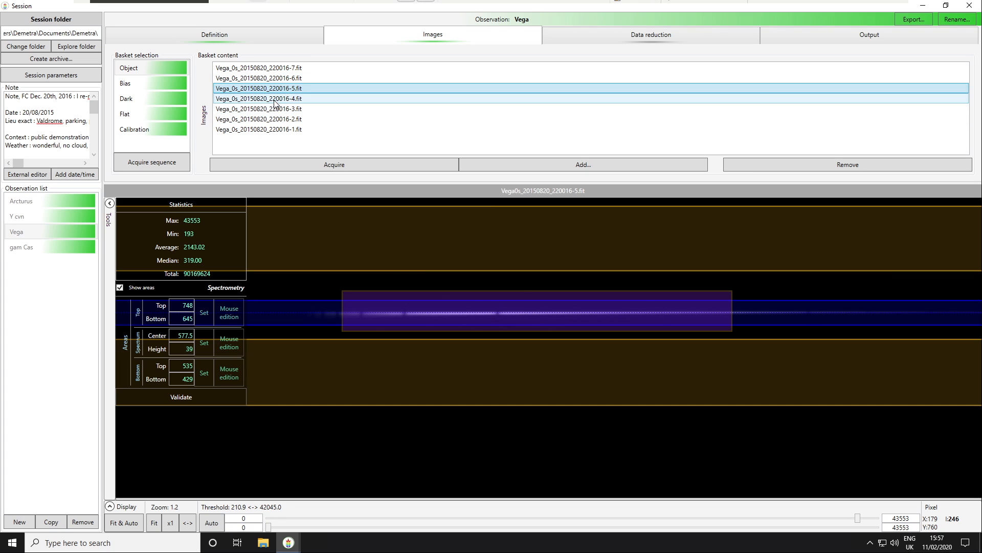
left_click(274, 100)
left_click(268, 109)
left_click(266, 119)
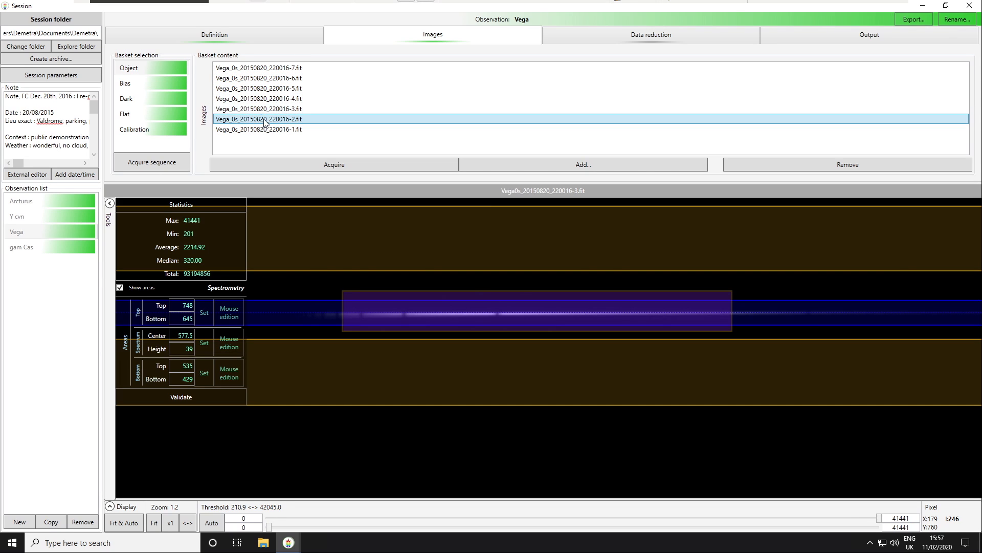
left_click(266, 131)
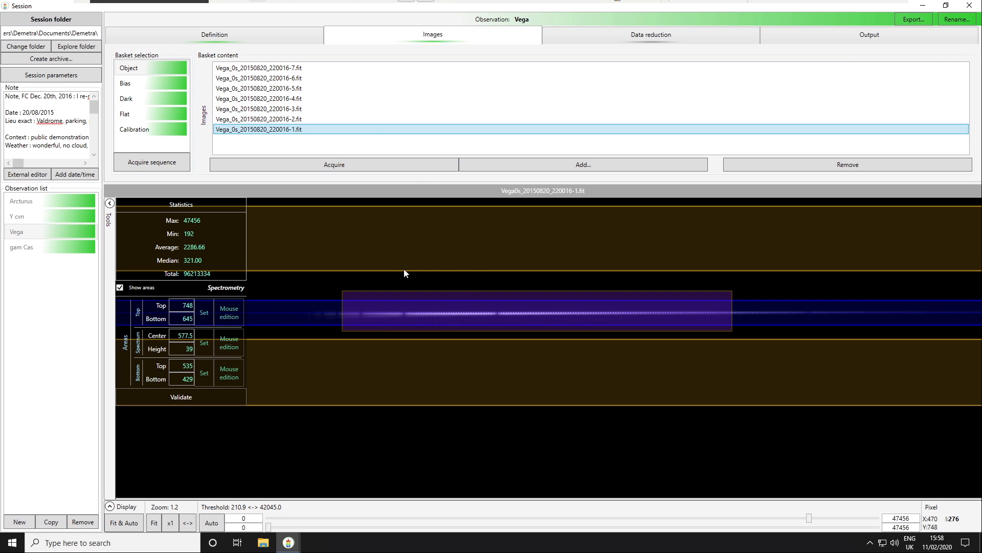
left_click(475, 276)
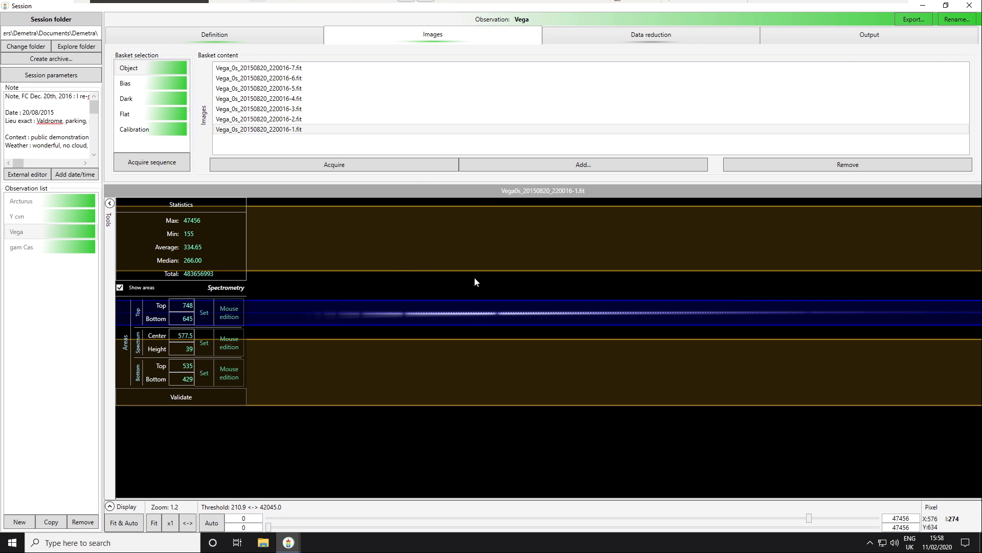